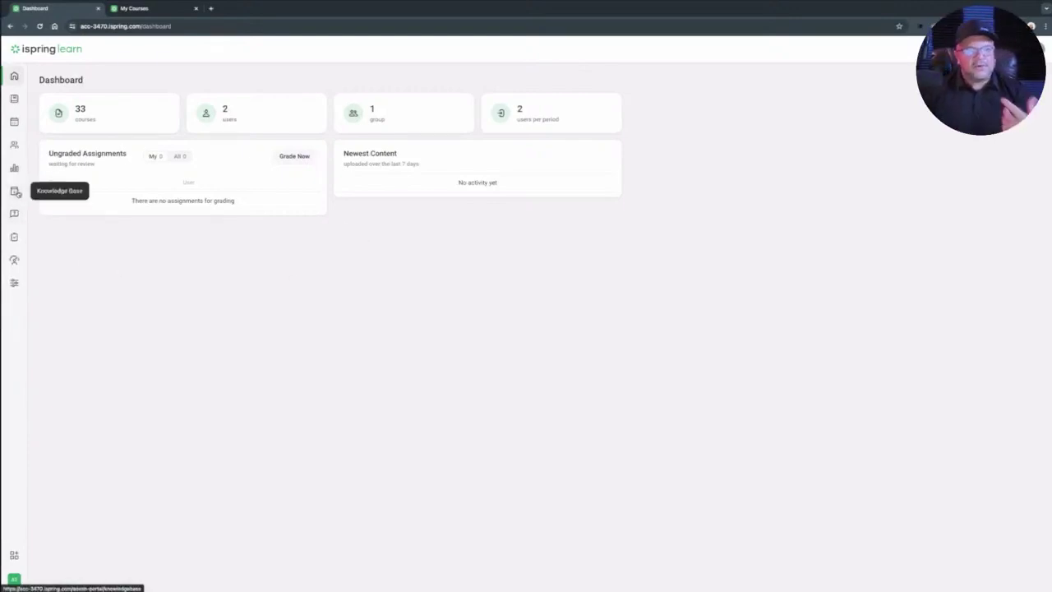
- View the Potential Ai Apps for Video Content link in the Knowledge Base's Ai Video Generators folder, closing the opened video page
click(15, 192)
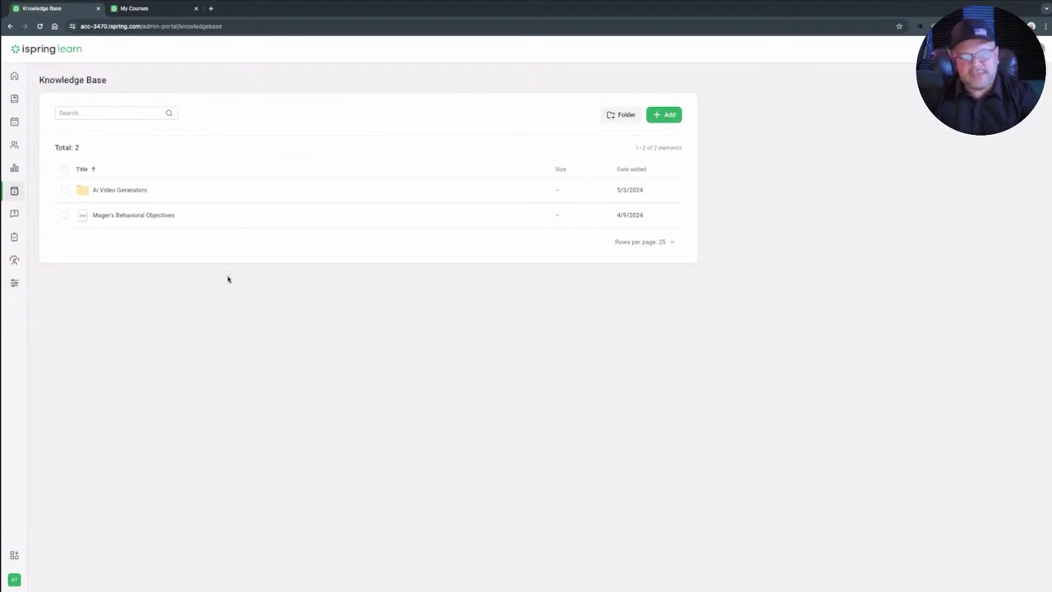
click(140, 191)
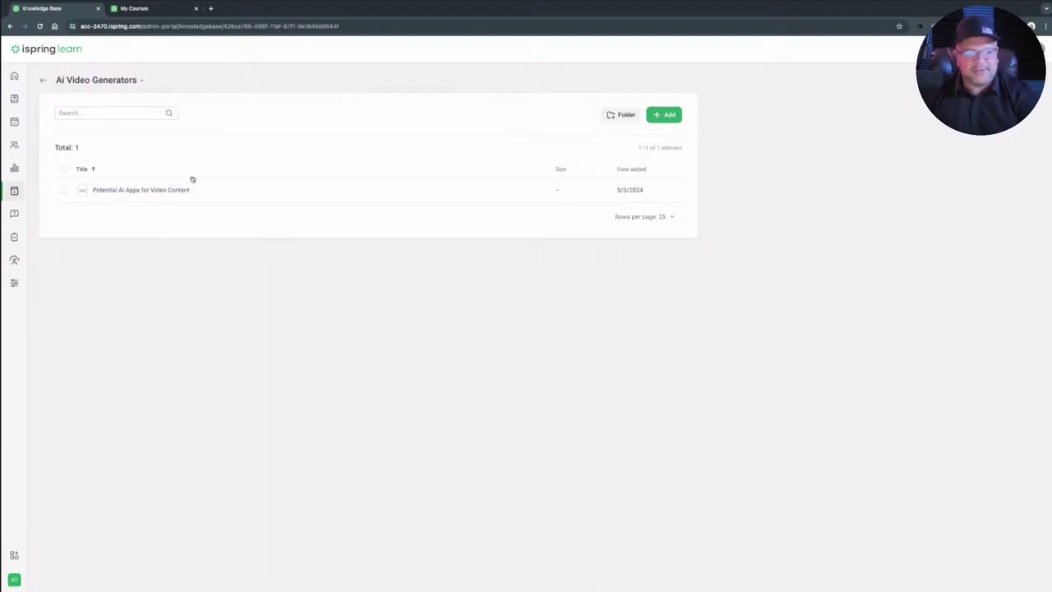
click(164, 191)
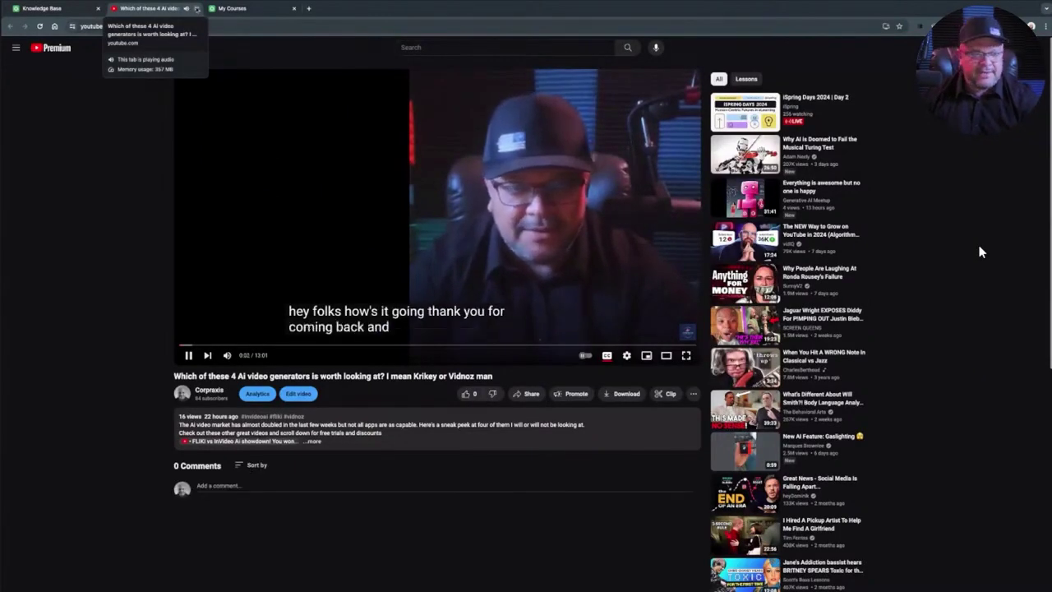
key(ctrl+w)
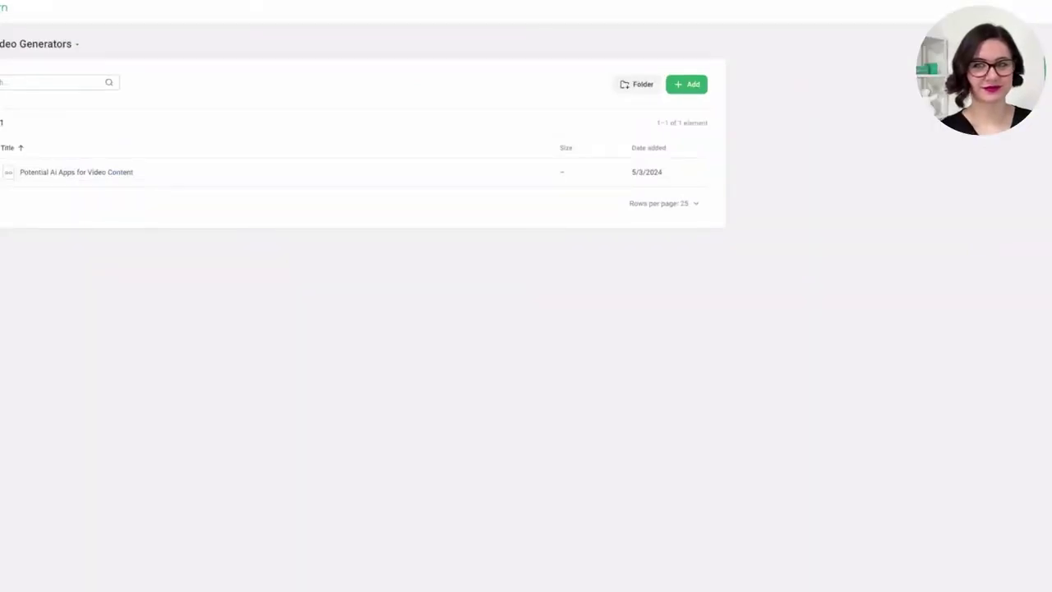
- Return to the main Knowledge Base list and view the Mager's Behavioral Objectives resource, closing its page when done
key(alt+Left)
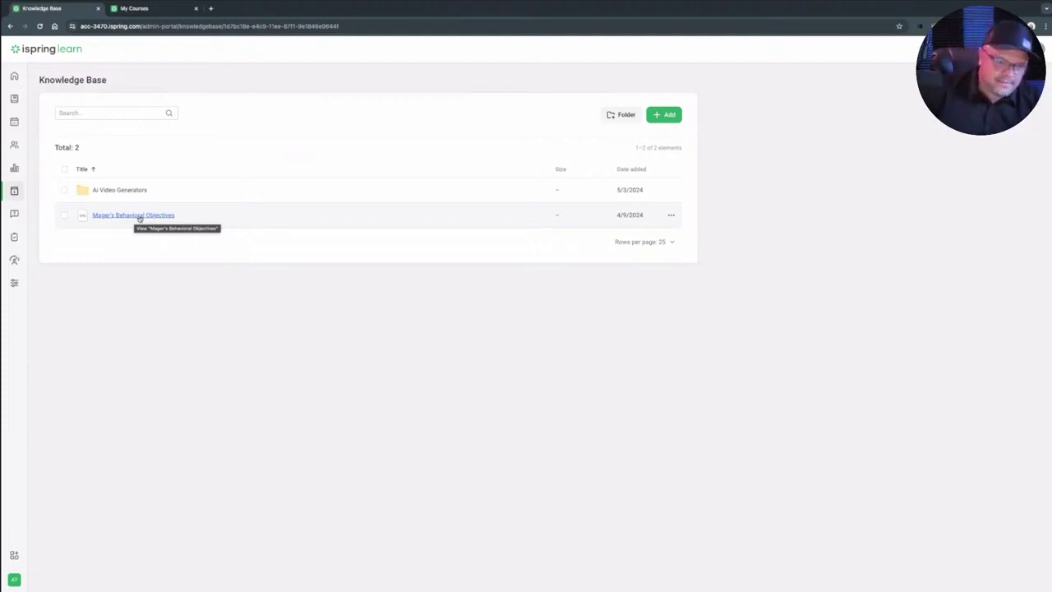
click(138, 215)
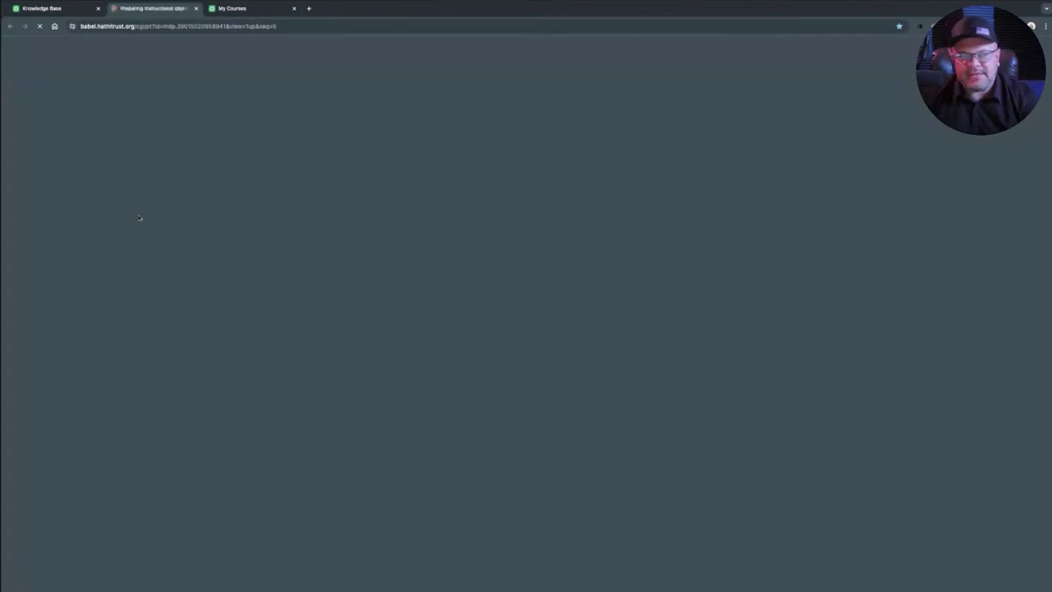
scroll(626, 258, down, 6)
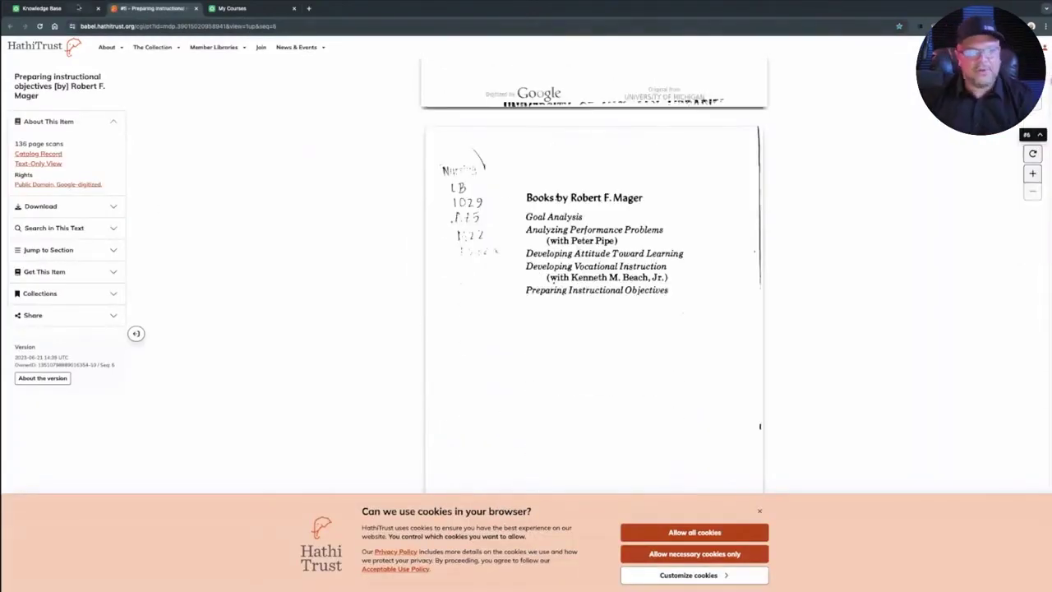
click(74, 8)
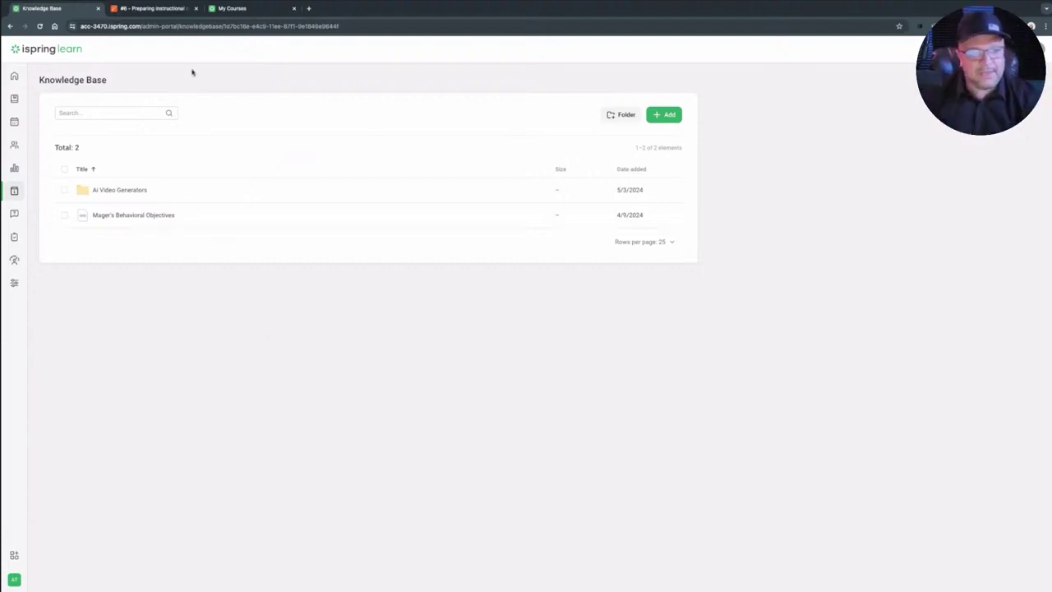
click(196, 9)
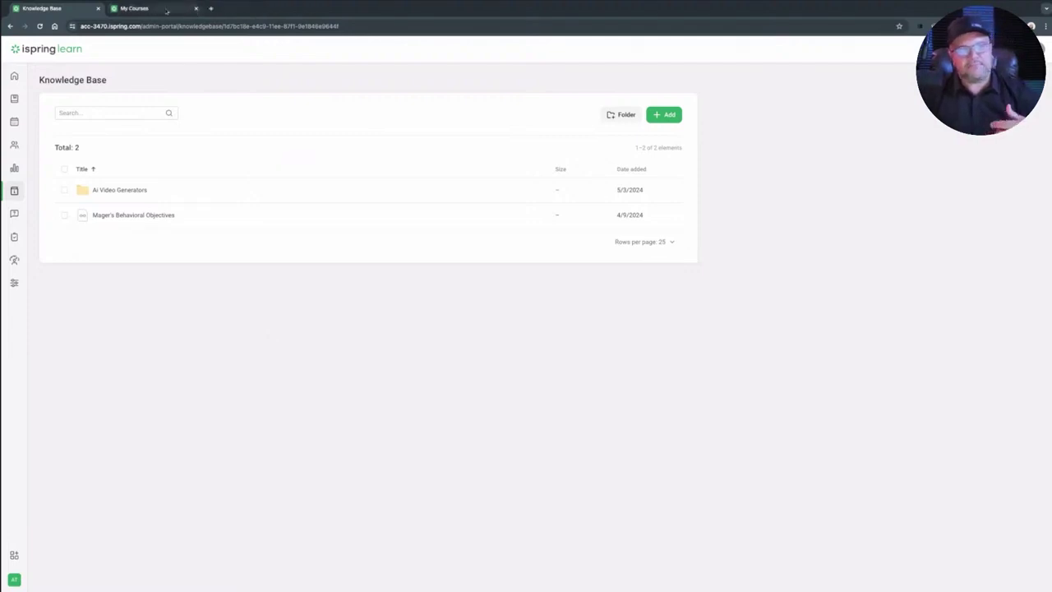
- In the learner portal, view the How to Get Started With iSpring Learn course's questions and expand the responses to the existing question
click(164, 9)
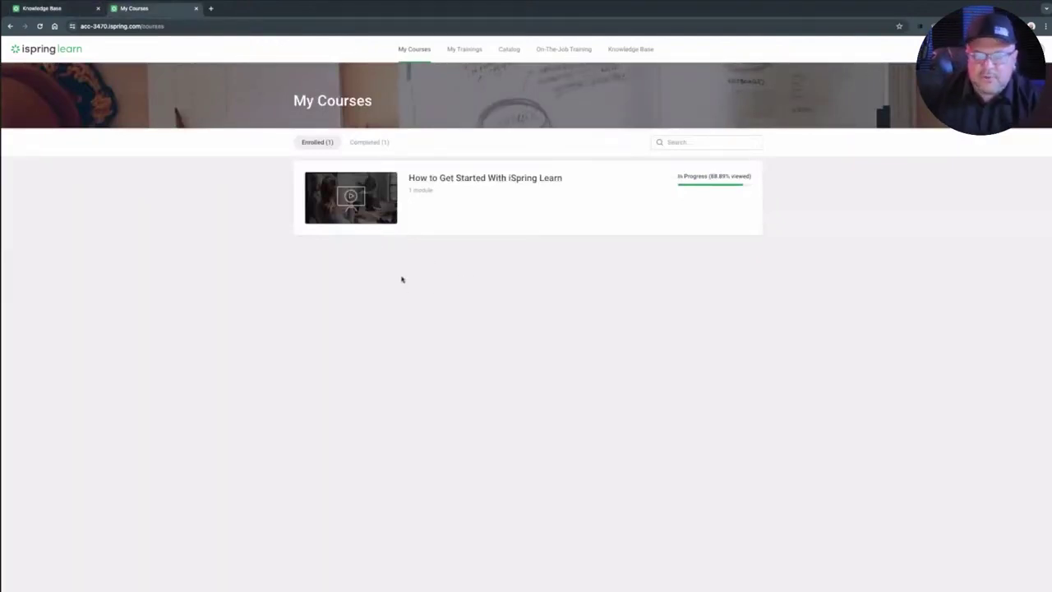
click(470, 178)
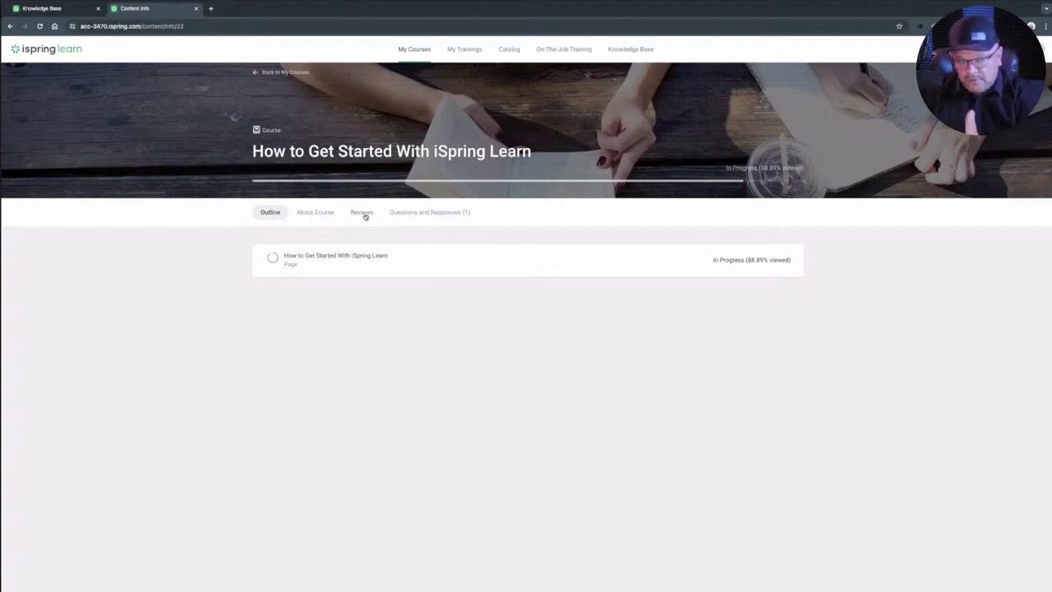
click(409, 214)
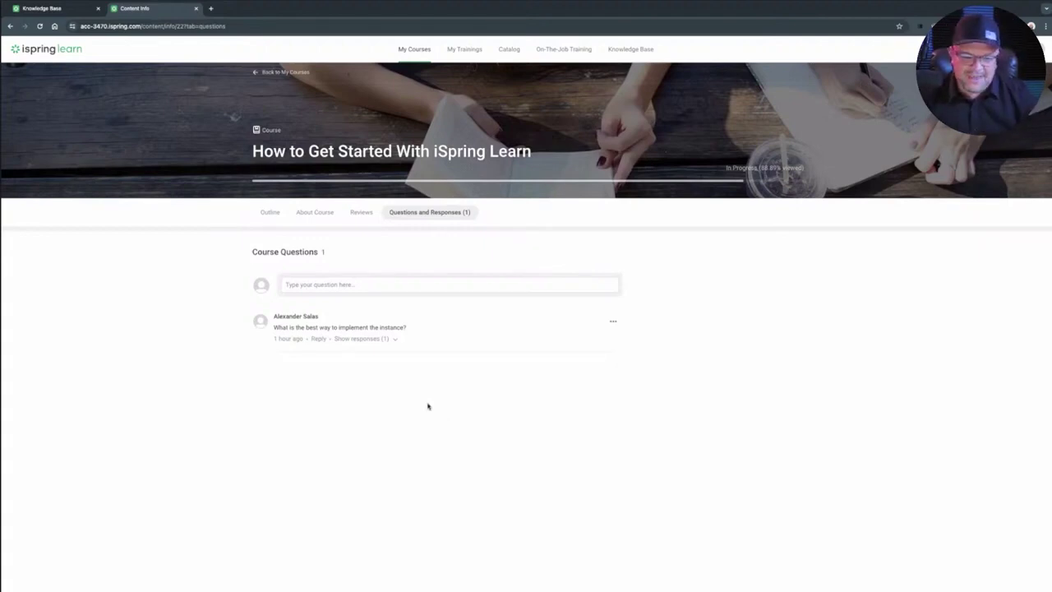
click(396, 340)
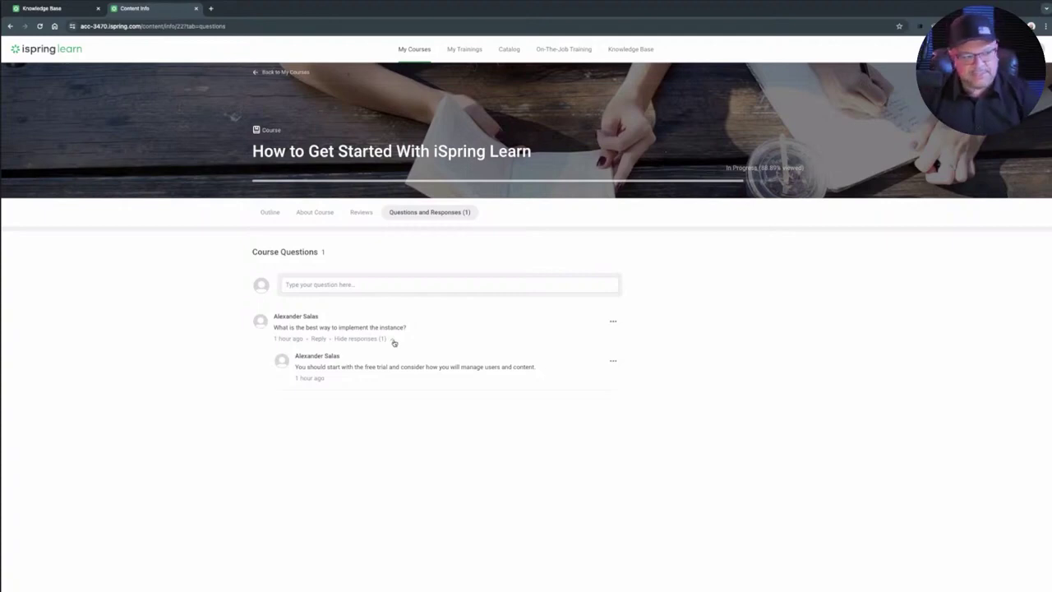
- In the admin portal, review the How to Get Started With iSpring Learn course question, its response and the response's available actions
click(48, 8)
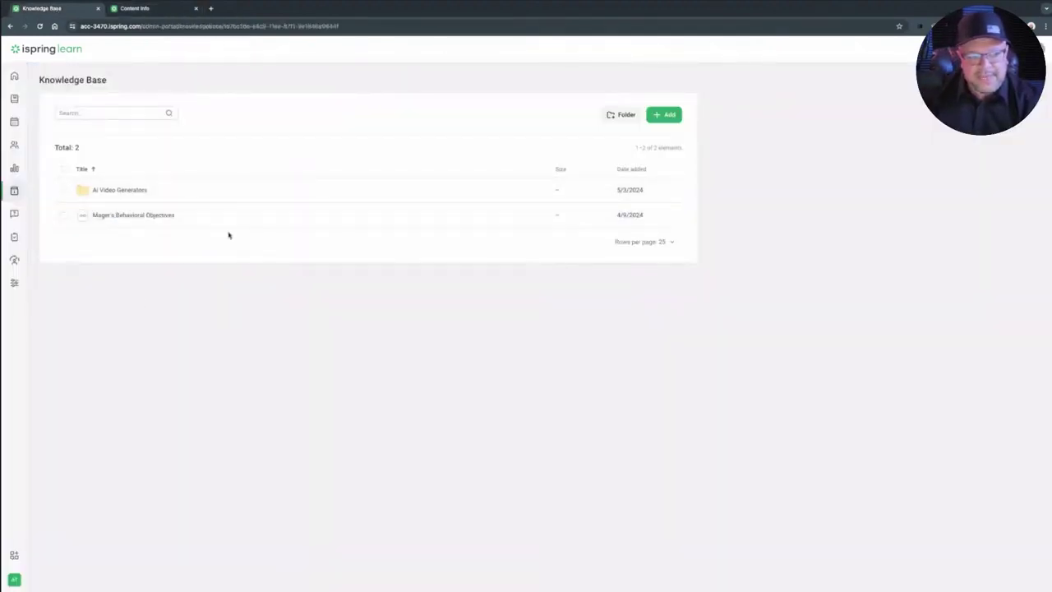
click(160, 8)
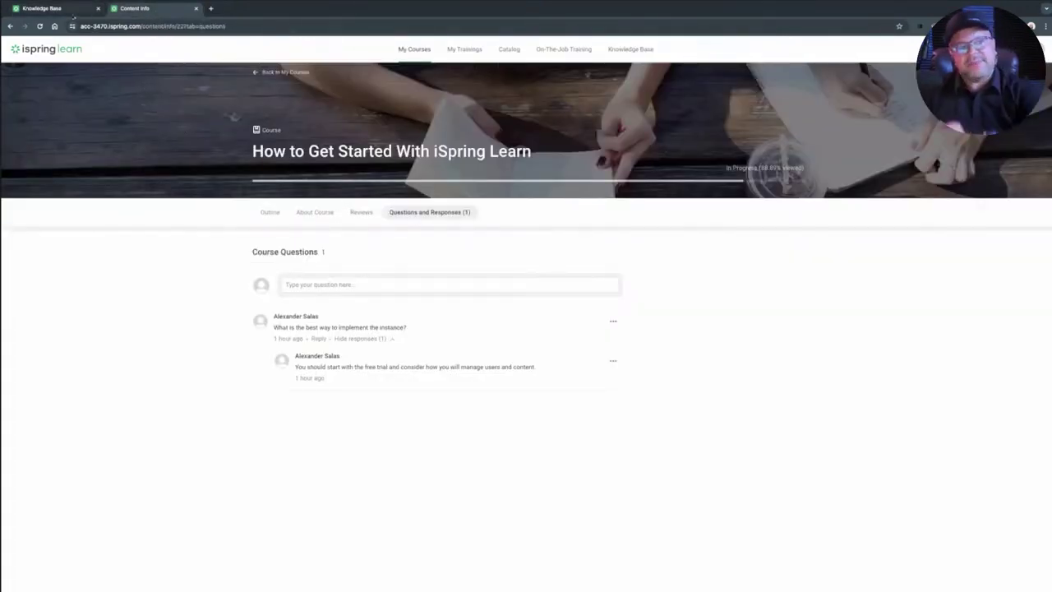
click(73, 15)
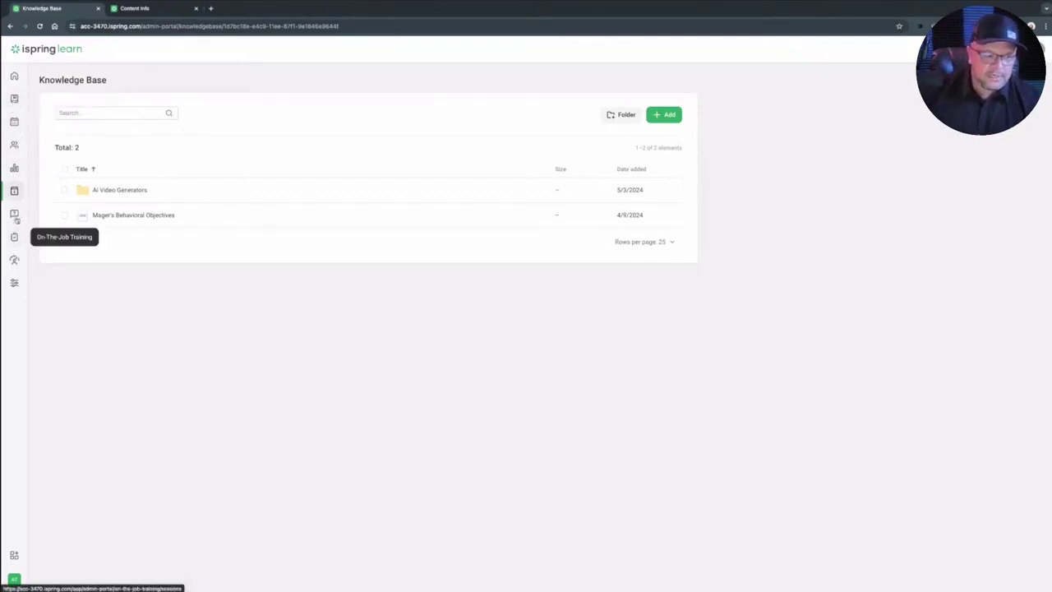
click(16, 218)
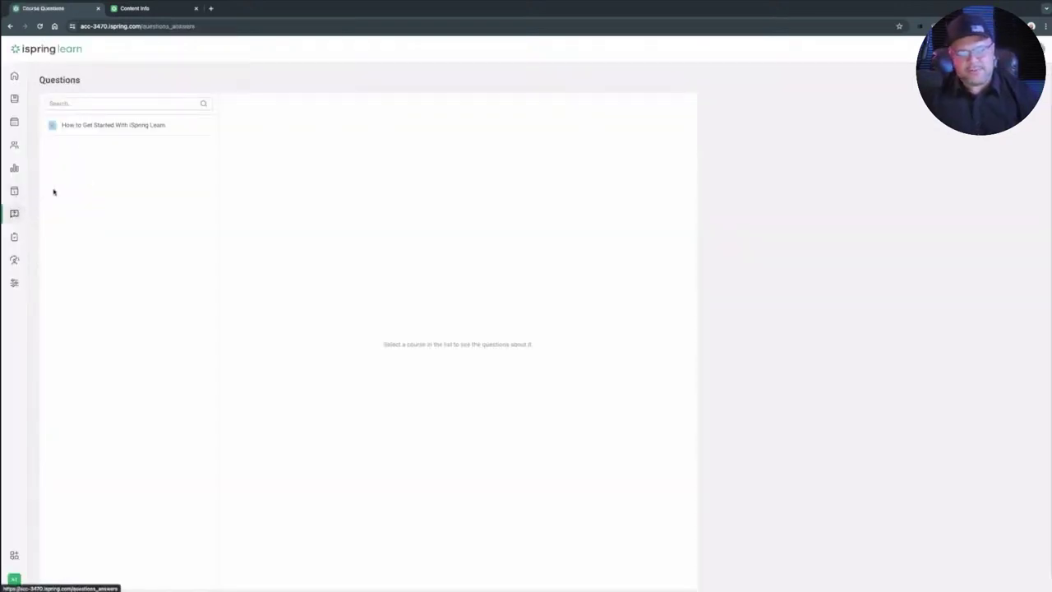
click(90, 127)
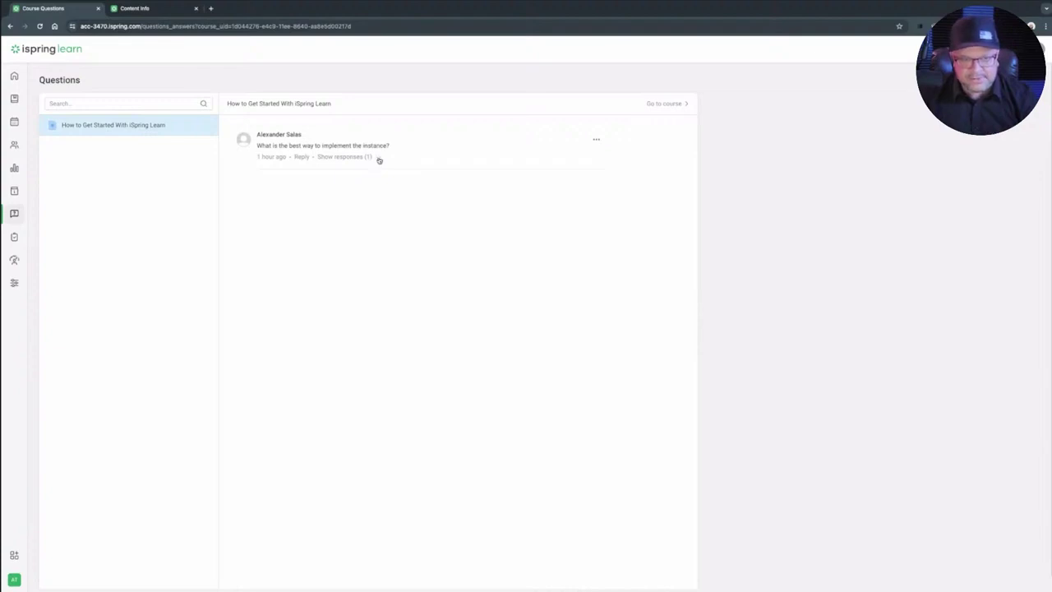
click(378, 159)
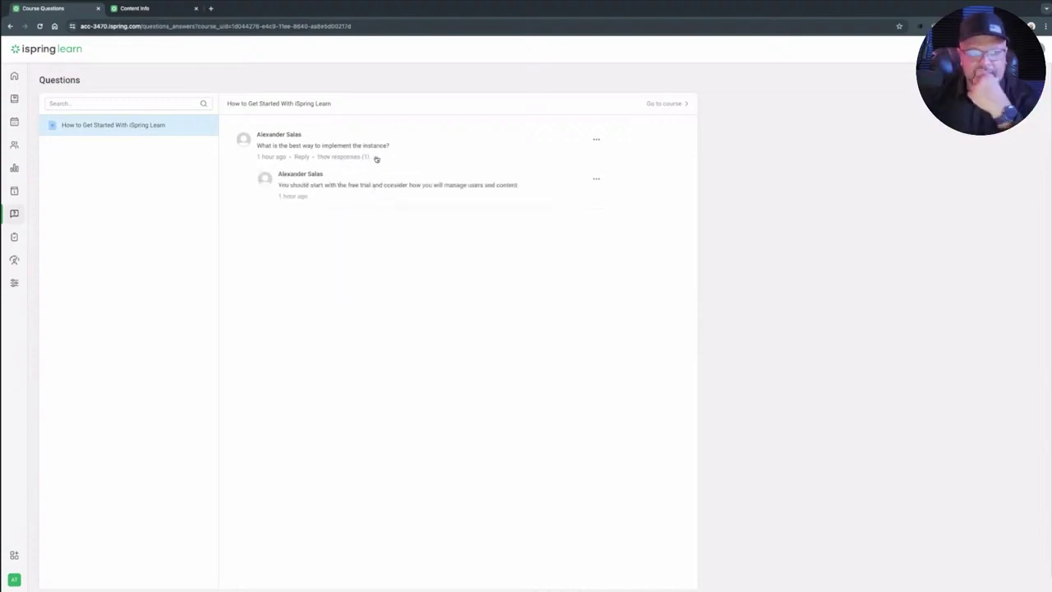
click(376, 158)
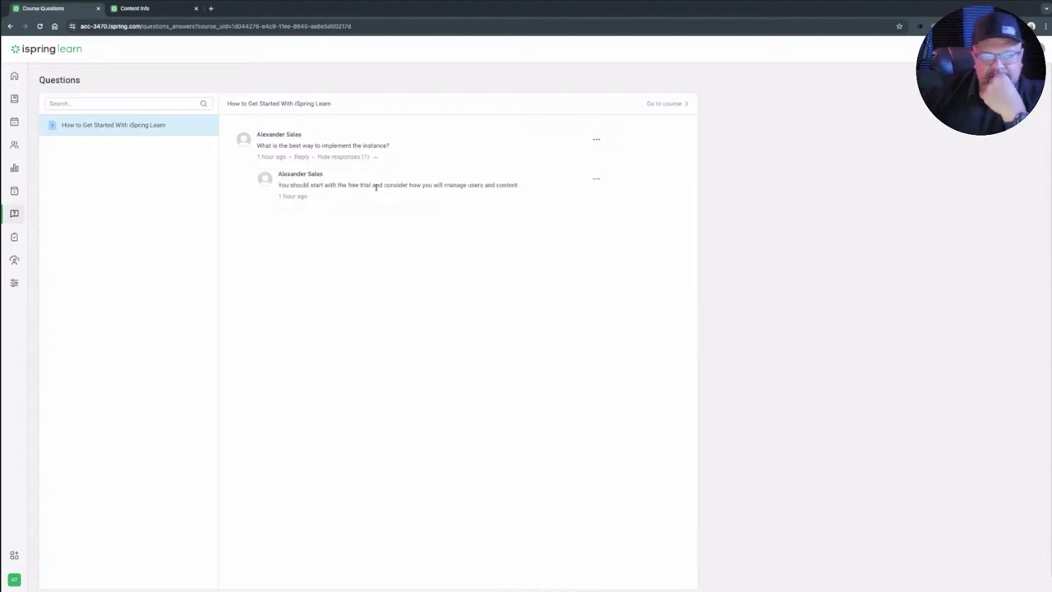
click(596, 181)
click(448, 246)
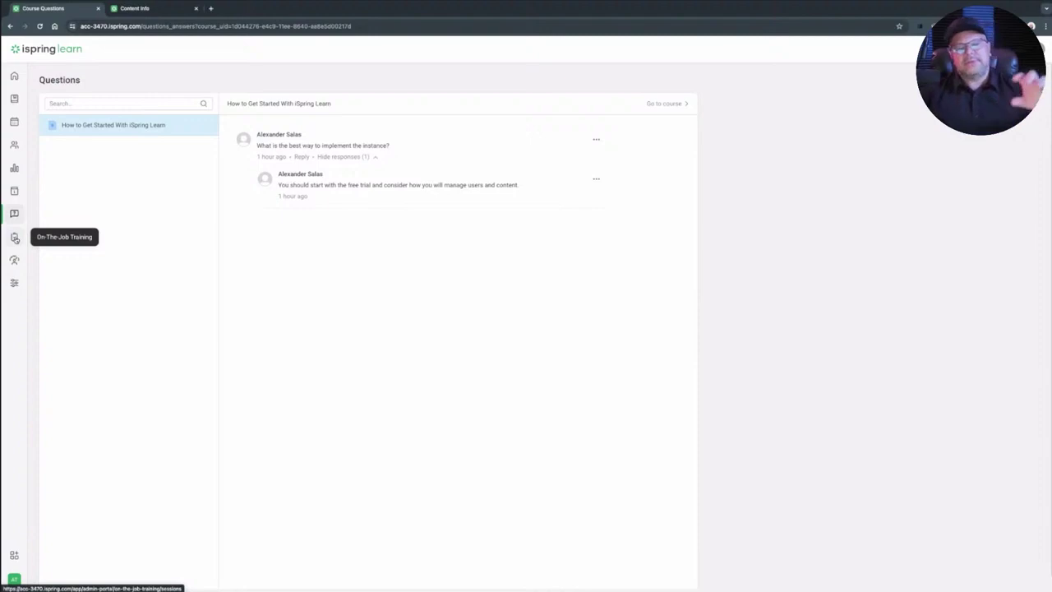
- Start a new on-the-job training session with the Branch Office business analyst as the employee
click(15, 238)
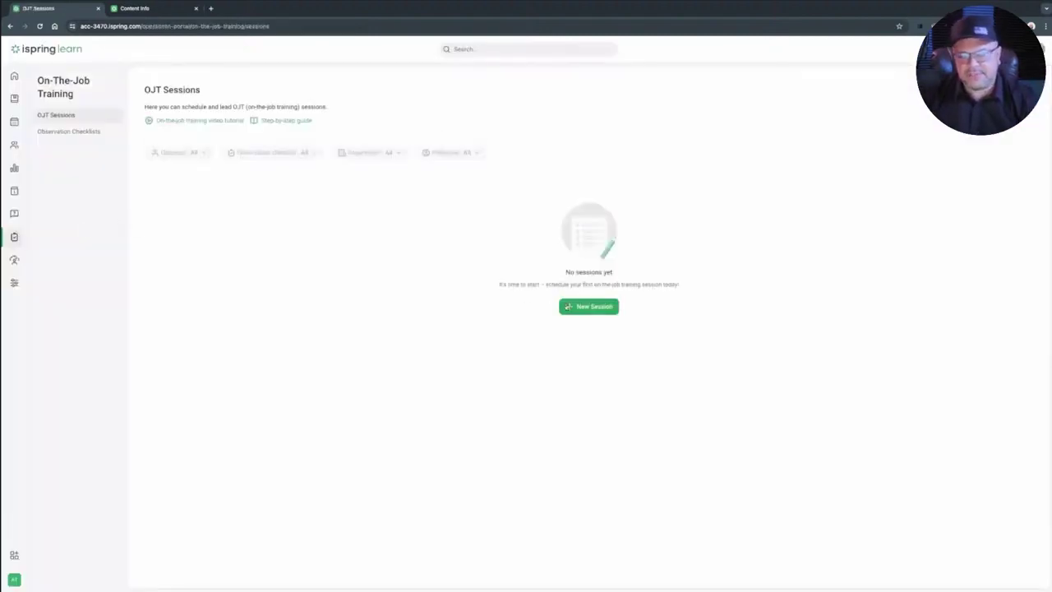
click(570, 309)
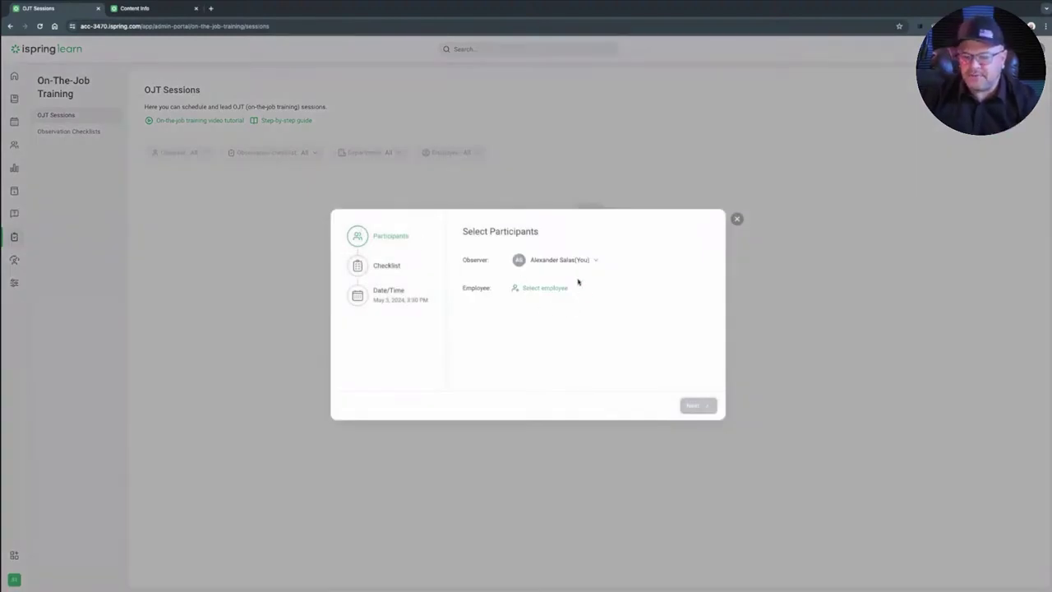
click(548, 287)
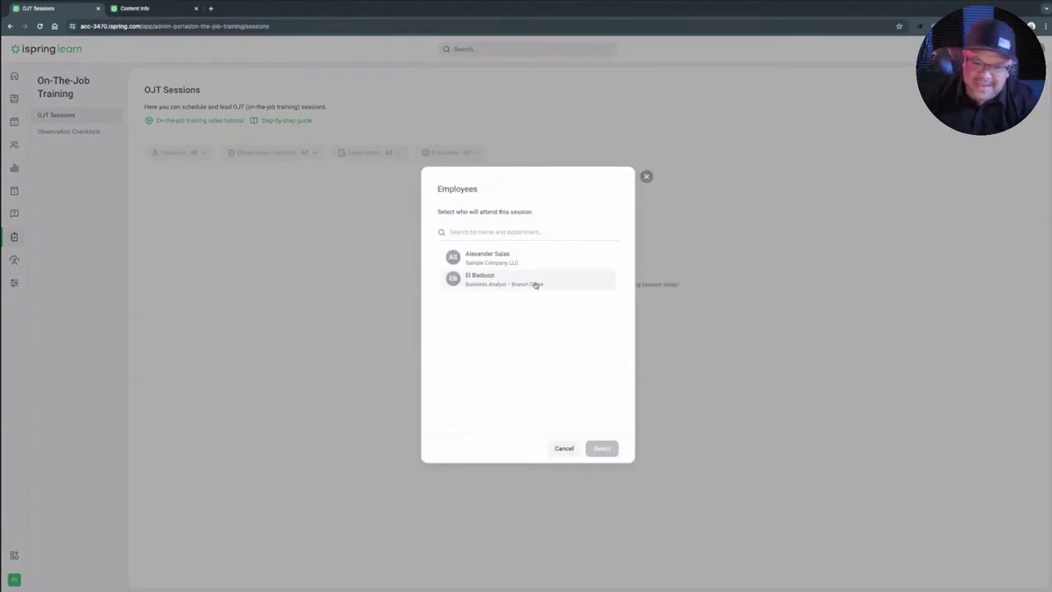
click(536, 285)
click(601, 448)
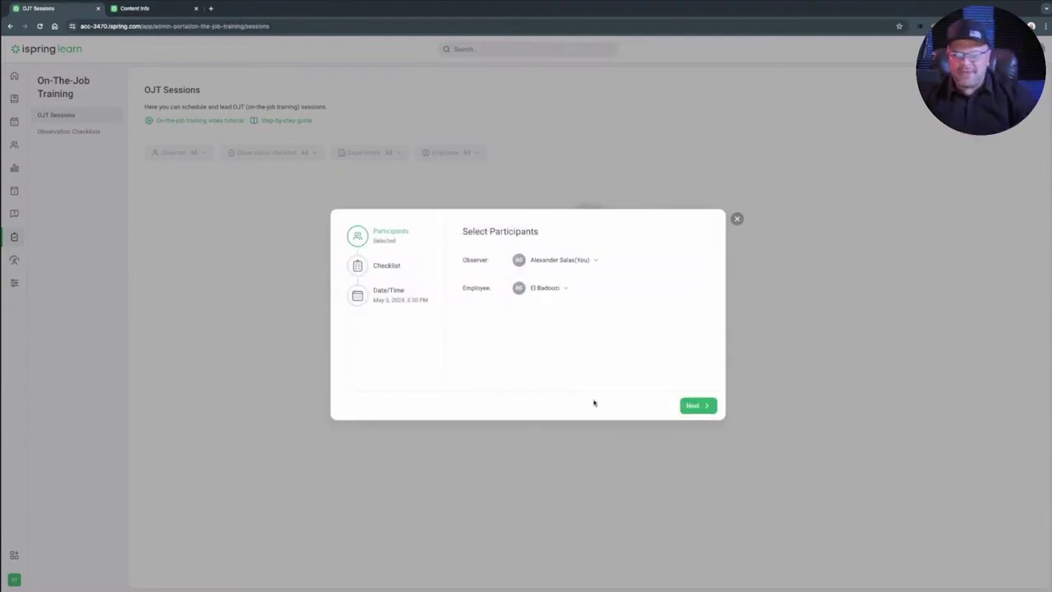
click(707, 407)
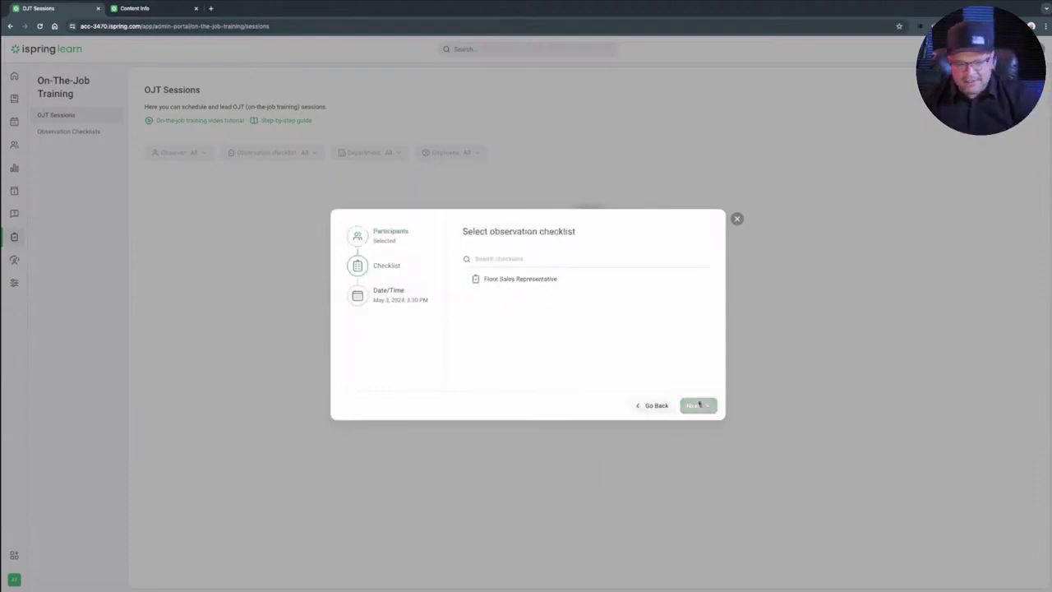
- Choose the Floor Sales Representative observation checklist, view the date and time options, and discard the session without creating it
click(519, 286)
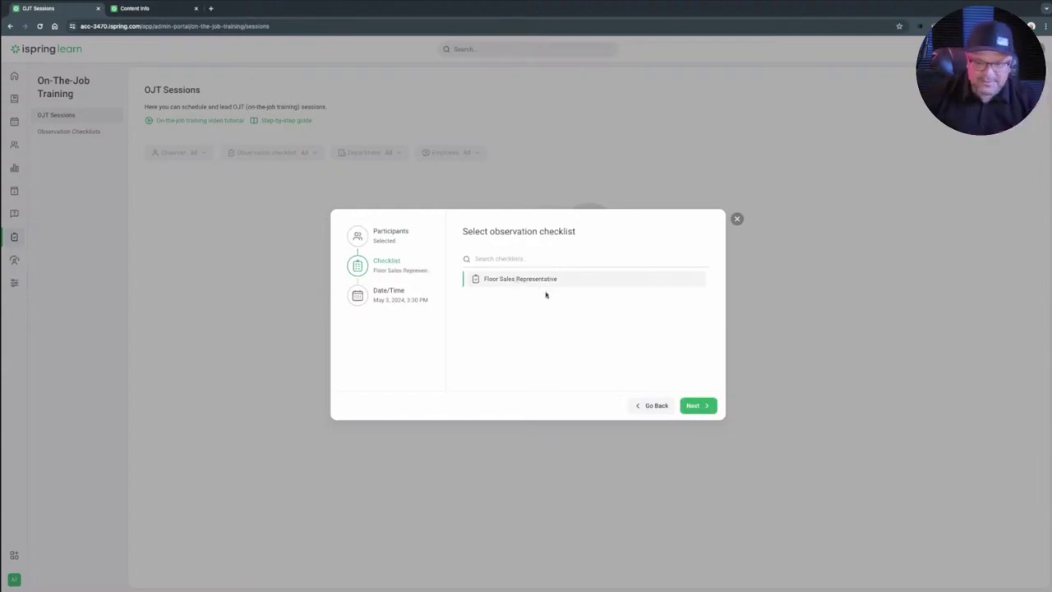
click(696, 406)
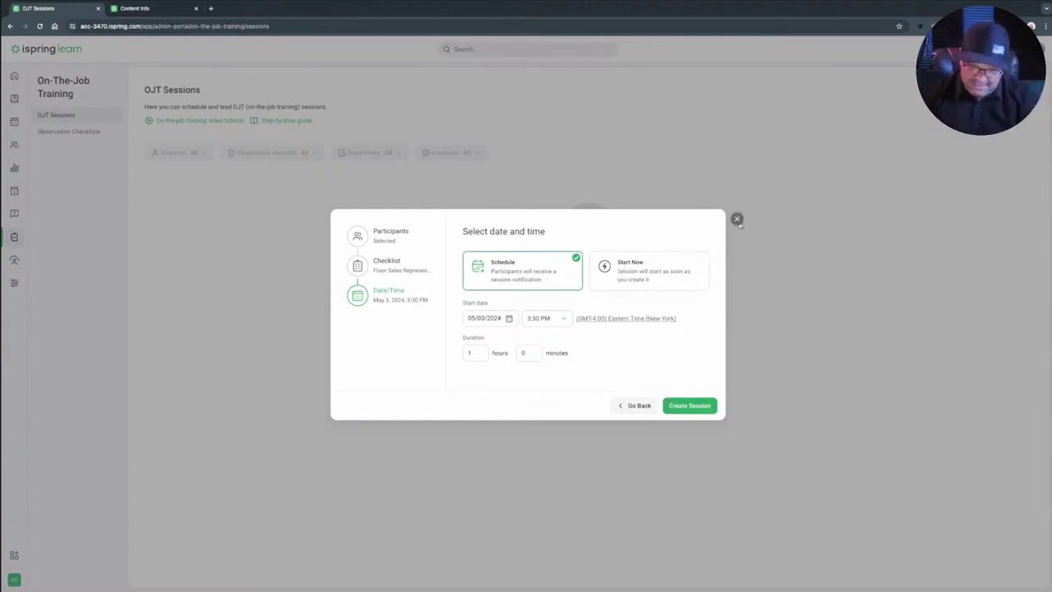
click(737, 220)
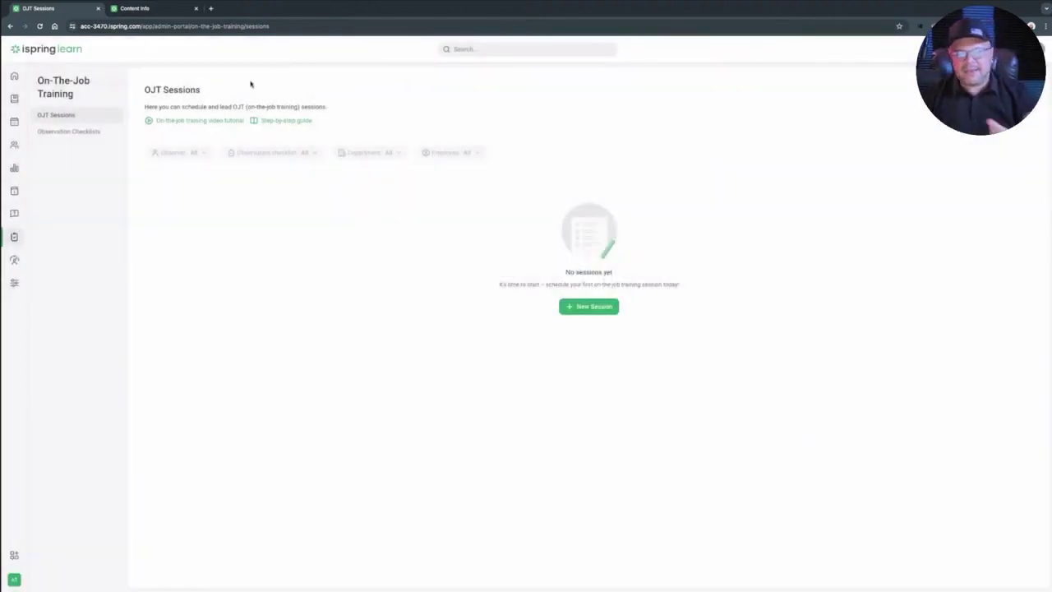